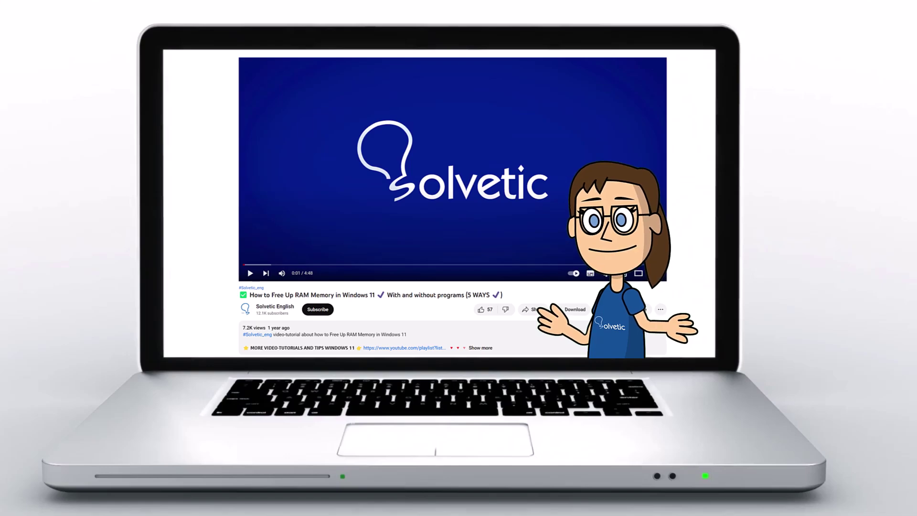
Step: Start a new message from the Messenger Chats screen
{"action": "left_click", "coordinate": [481, 347]}
{"action": "scroll", "coordinate": [459, 222], "scroll_direction": "down", "scroll_amount": 2}
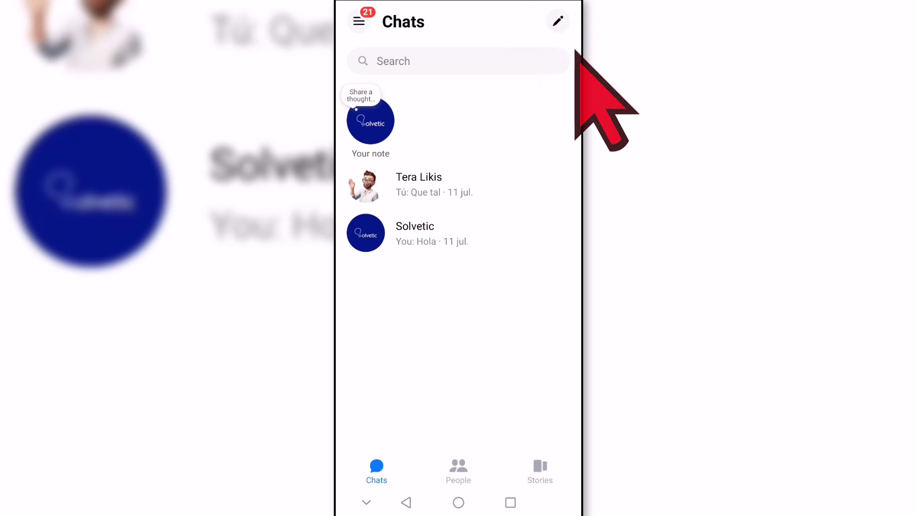
{"action": "left_click", "coordinate": [558, 21]}
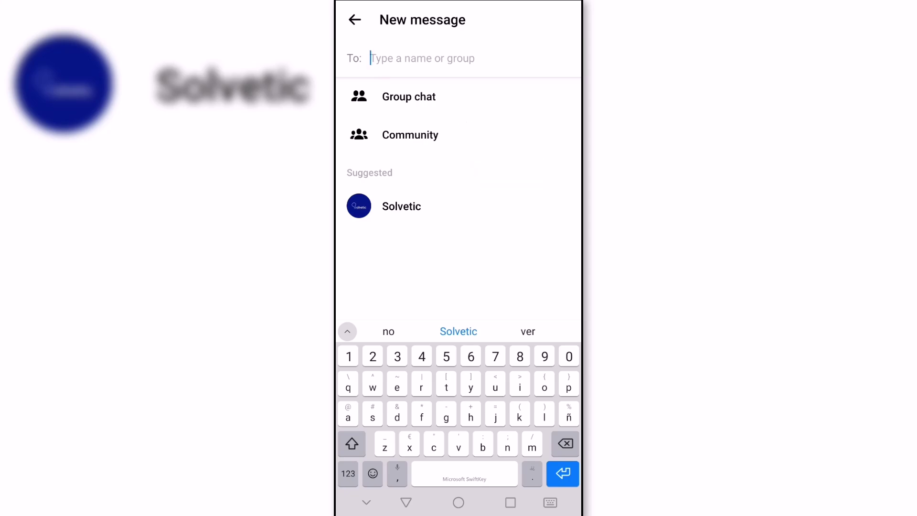
{"action": "left_click", "coordinate": [408, 97]}
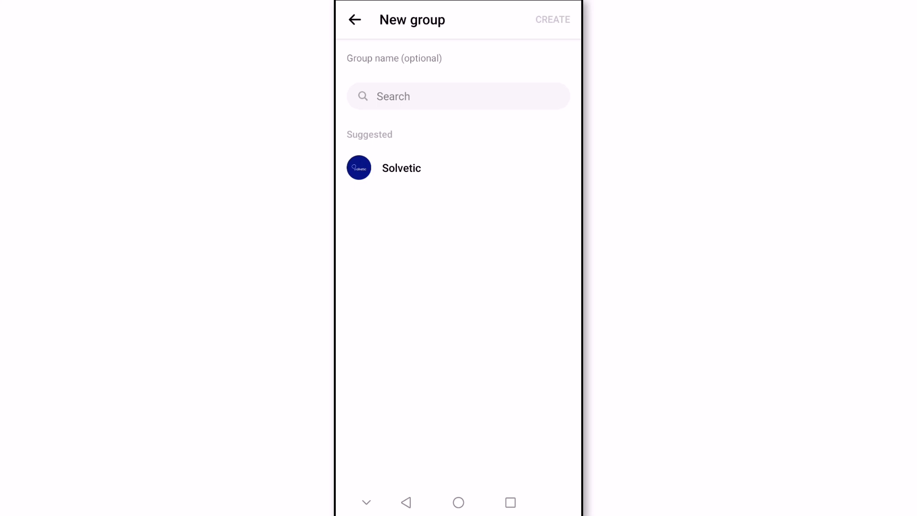
{"action": "left_click", "coordinate": [430, 96]}
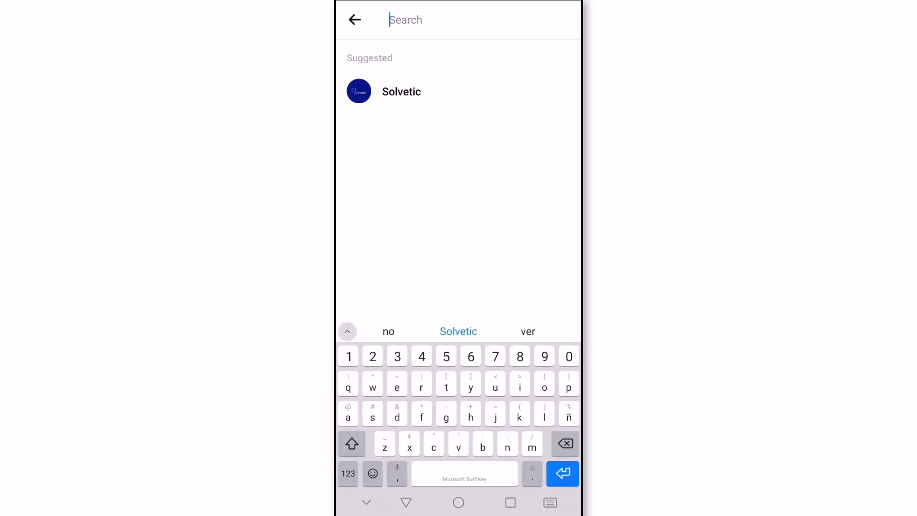
{"action": "type", "text": "ter"}
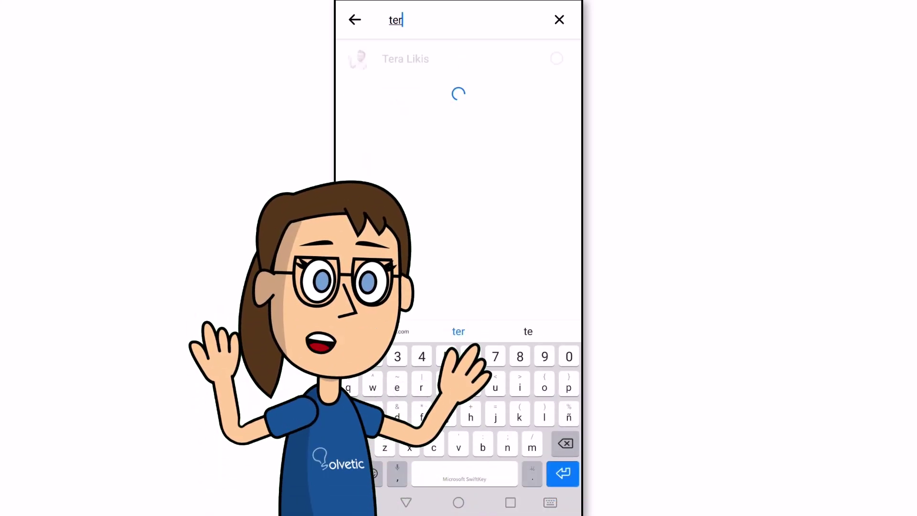
{"action": "left_click", "coordinate": [406, 58]}
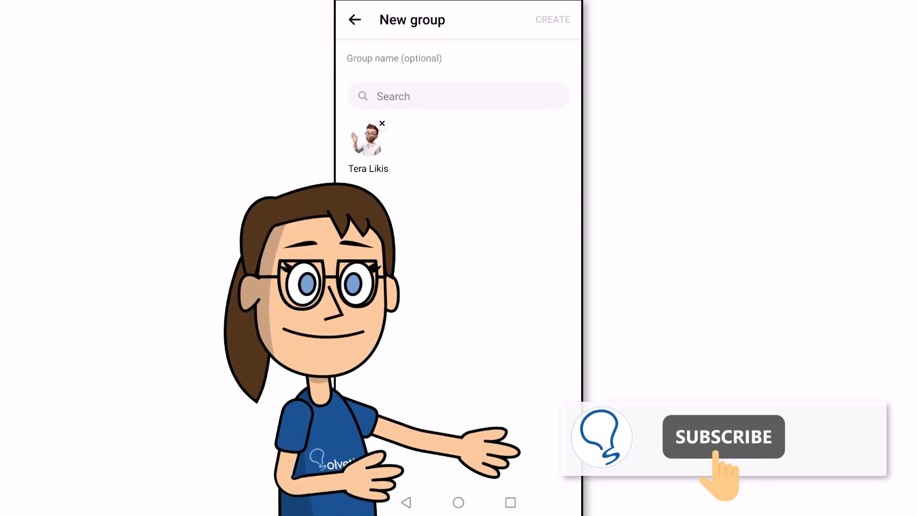
{"action": "left_click", "coordinate": [431, 96]}
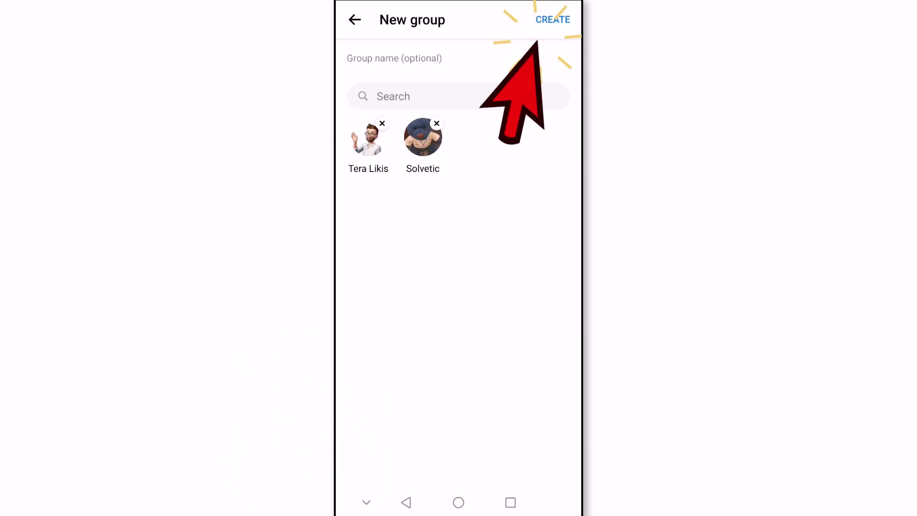
{"action": "left_click", "coordinate": [552, 19]}
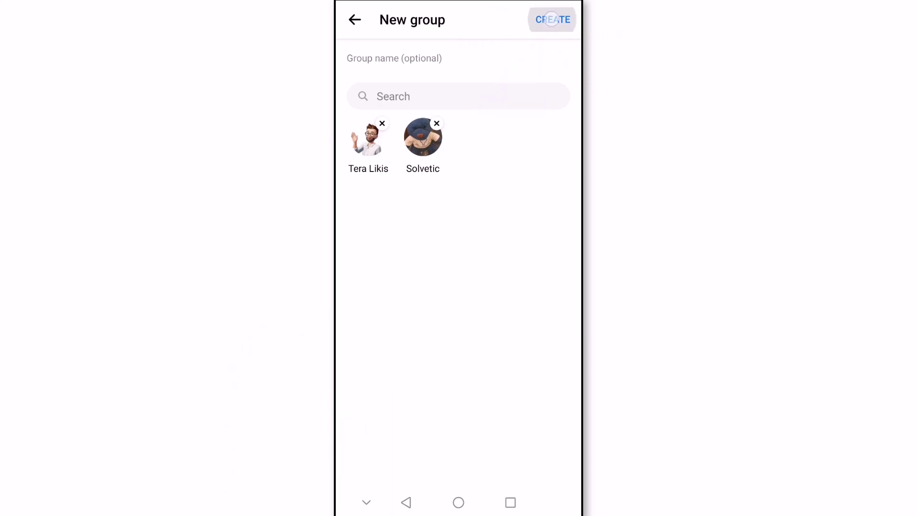